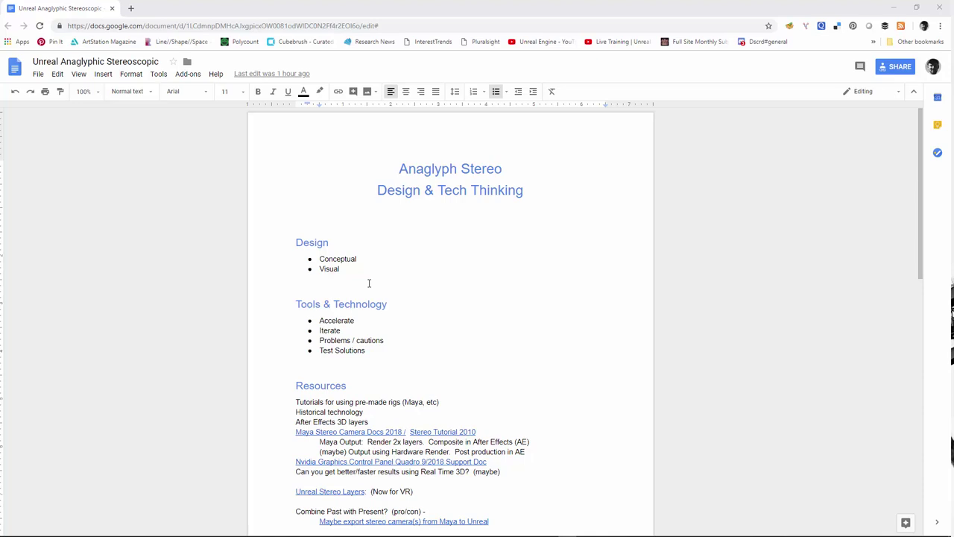
Step: Bring the Maya 2018 city scene to the front
scroll(383, 335, down, 3)
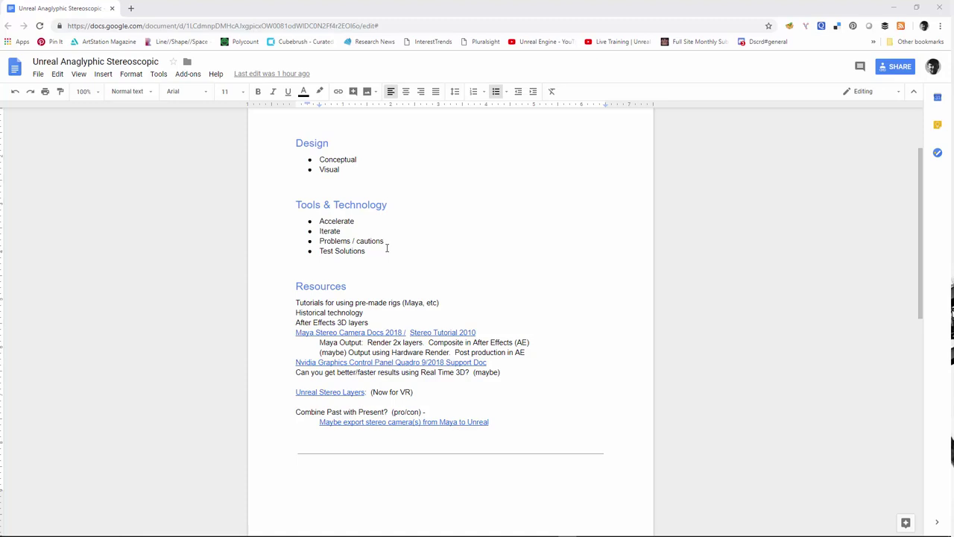
scroll(387, 249, up, 3)
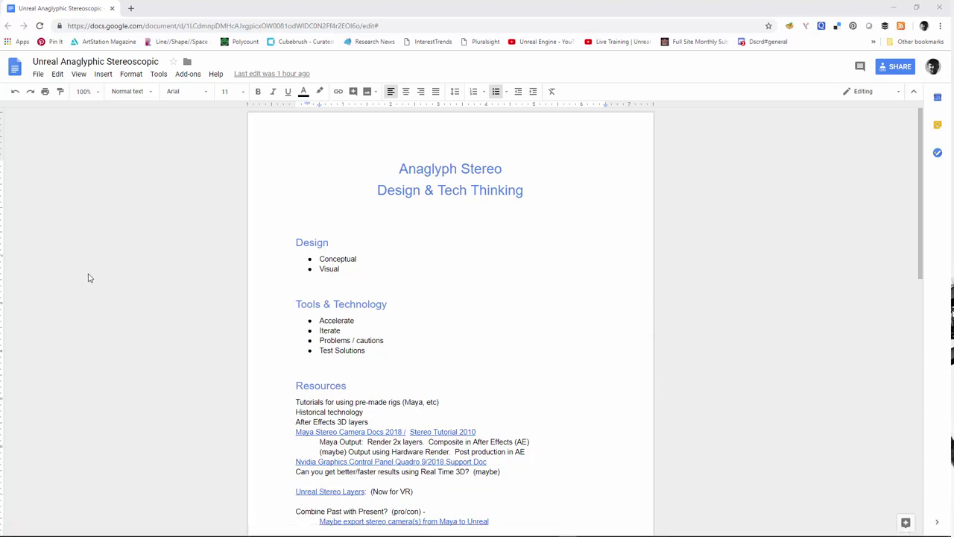
scroll(142, 267, down, 2)
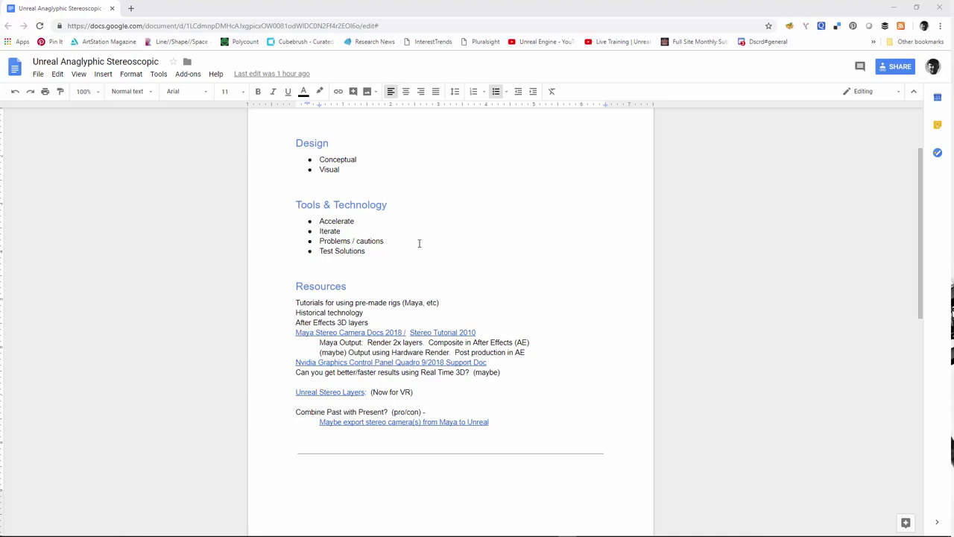
scroll(419, 243, down, 1)
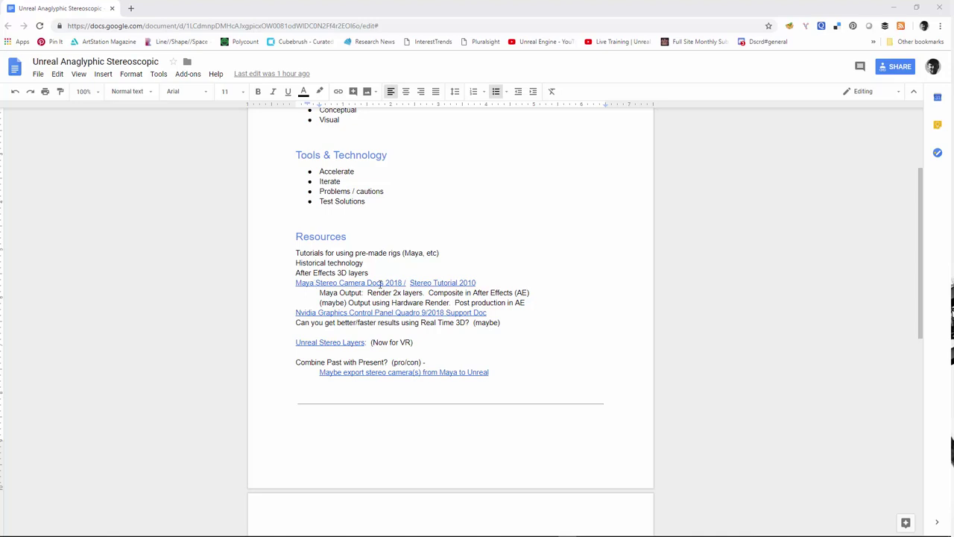
mouse_move(403, 531)
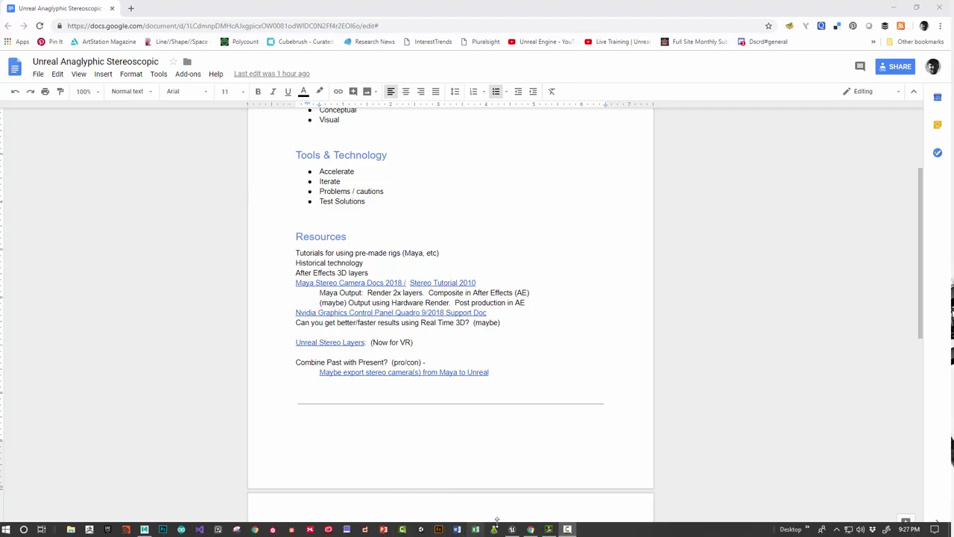
click(145, 529)
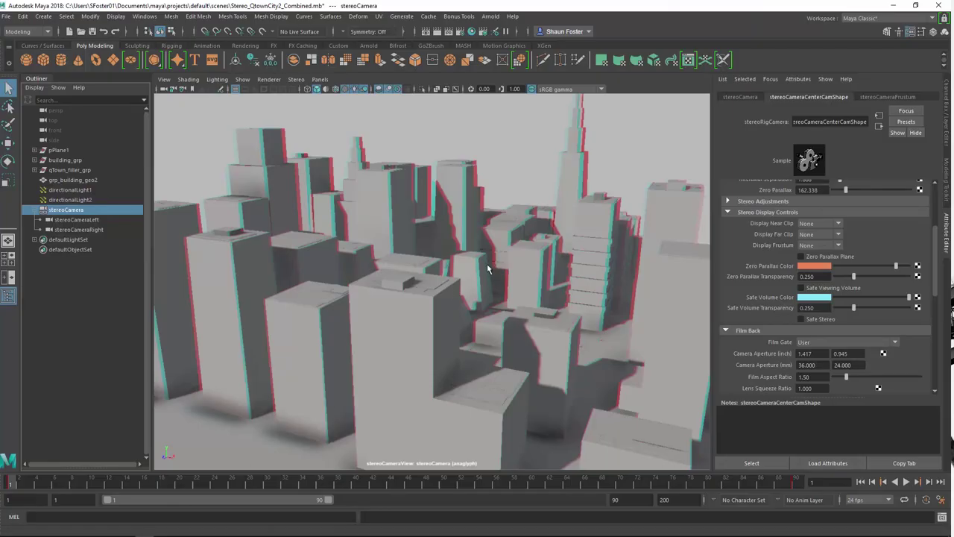
Step: Check the Stereo Camera entry under Create > Cameras, then select the stereoCamera rig to show its stereo settings
click(43, 16)
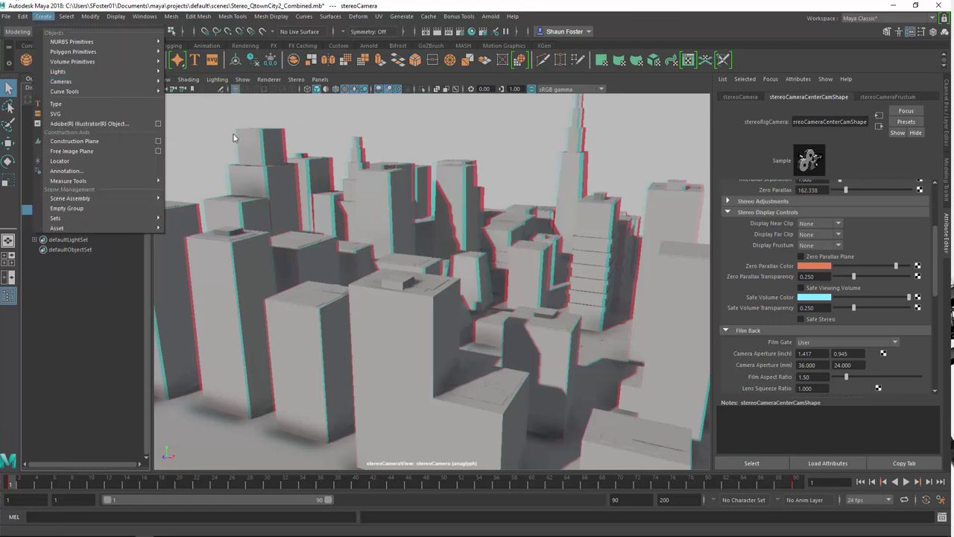
mouse_move(152, 97)
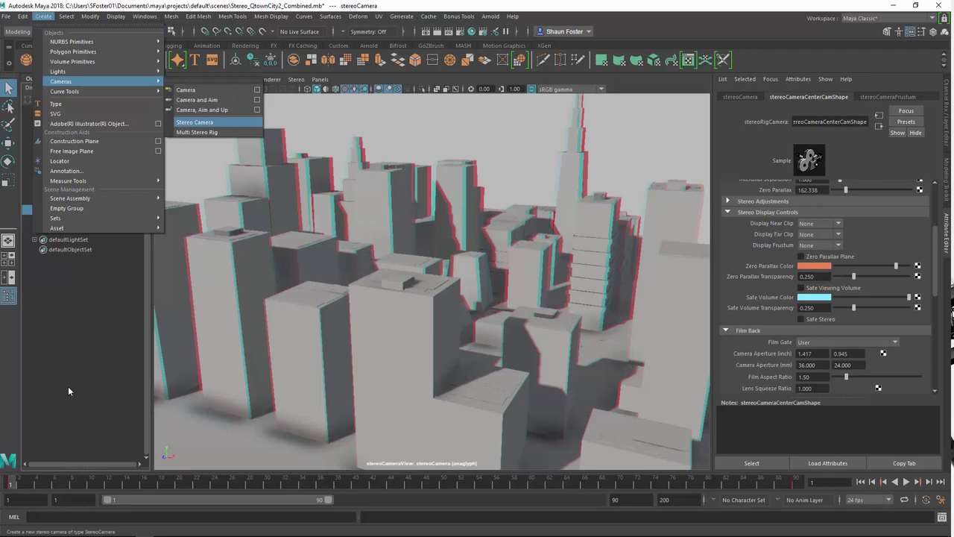
click(187, 122)
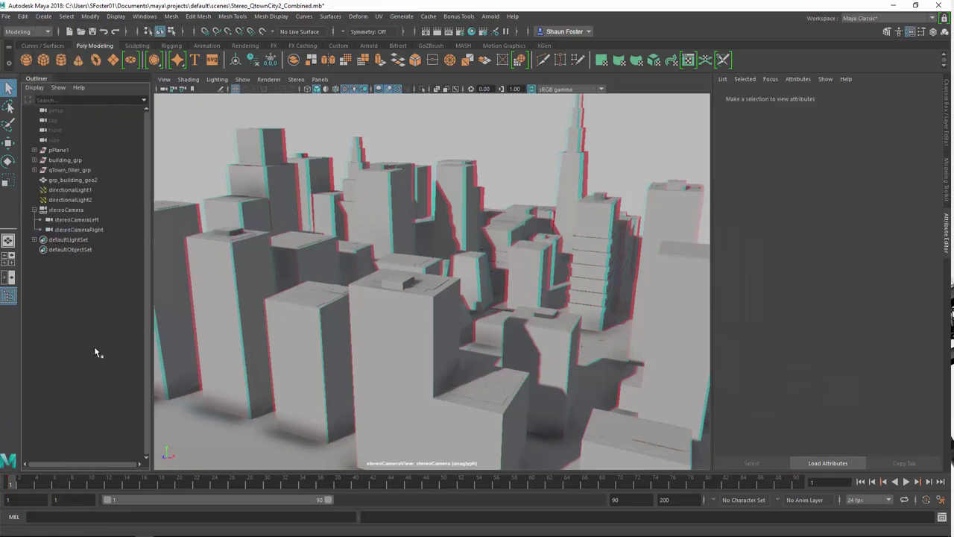
click(79, 212)
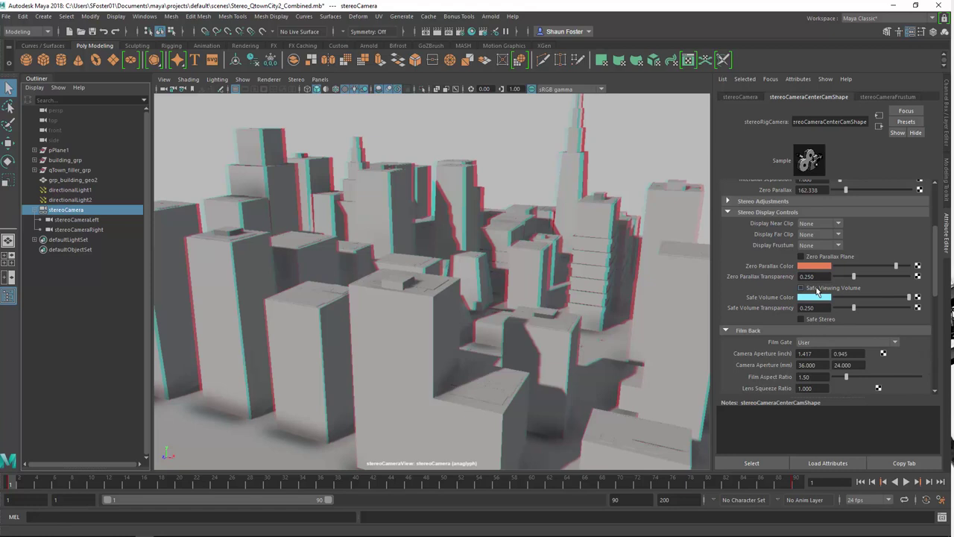
scroll(813, 287, up, 4)
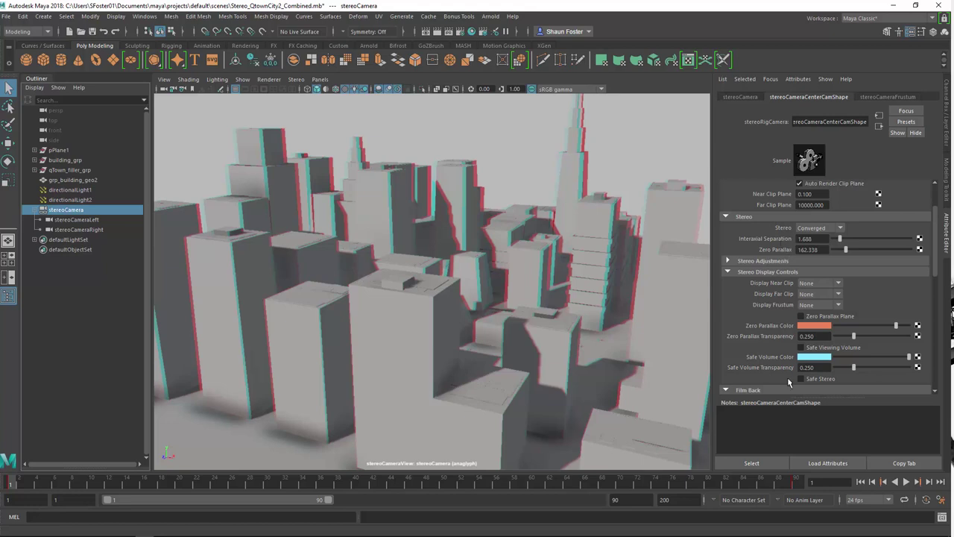
Step: Turn on the Zero Parallax Plane display and select the city buildings in the four-view layout
click(801, 317)
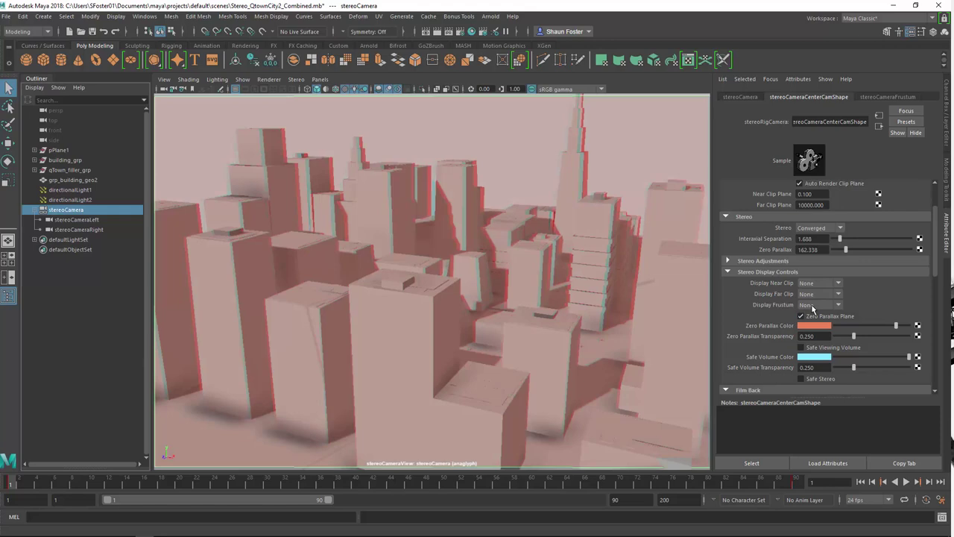
click(252, 274)
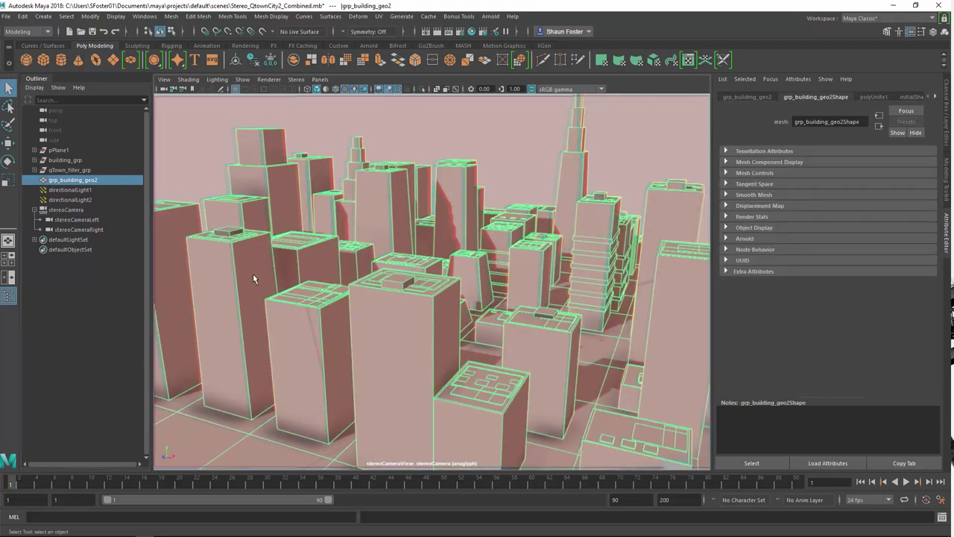
key(space)
scroll(292, 190, down, 3)
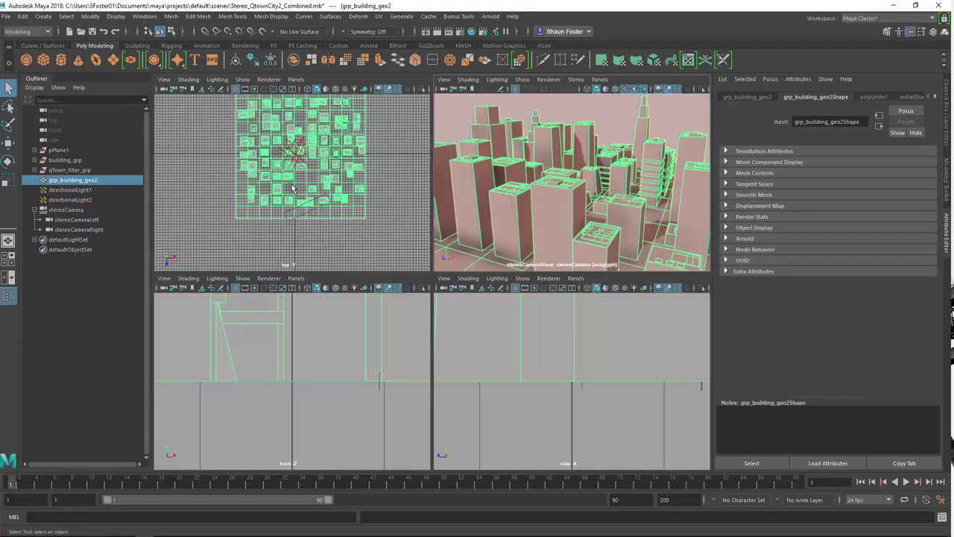
scroll(292, 190, up, 2)
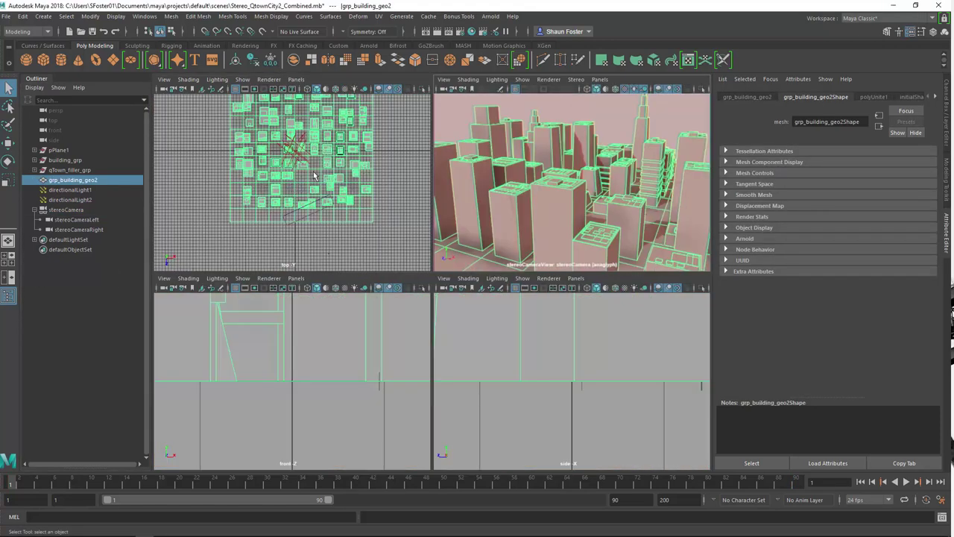
Step: Set object selection mode in the top view, maximise the stereo camera view, and reselect stereoCamera
right_click(322, 224)
click(371, 209)
key(space)
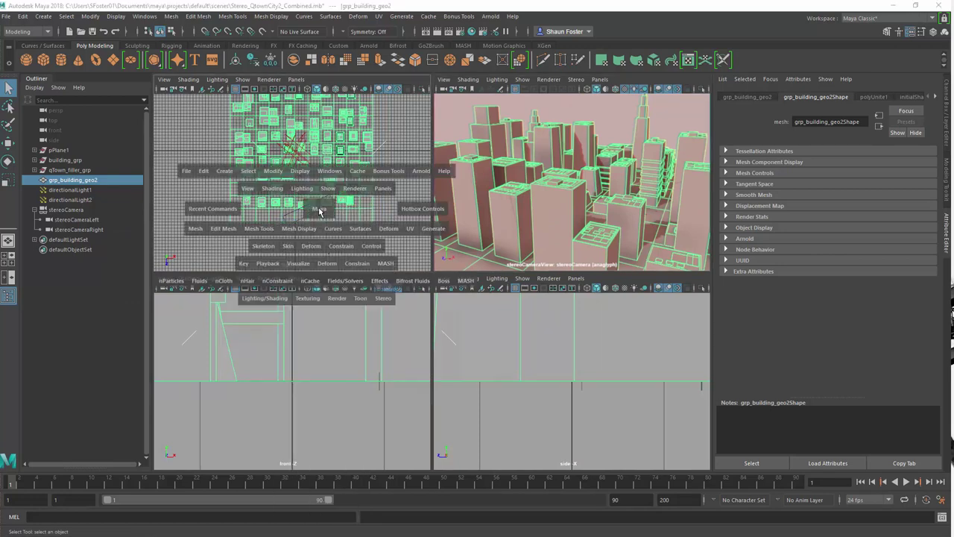
key(space)
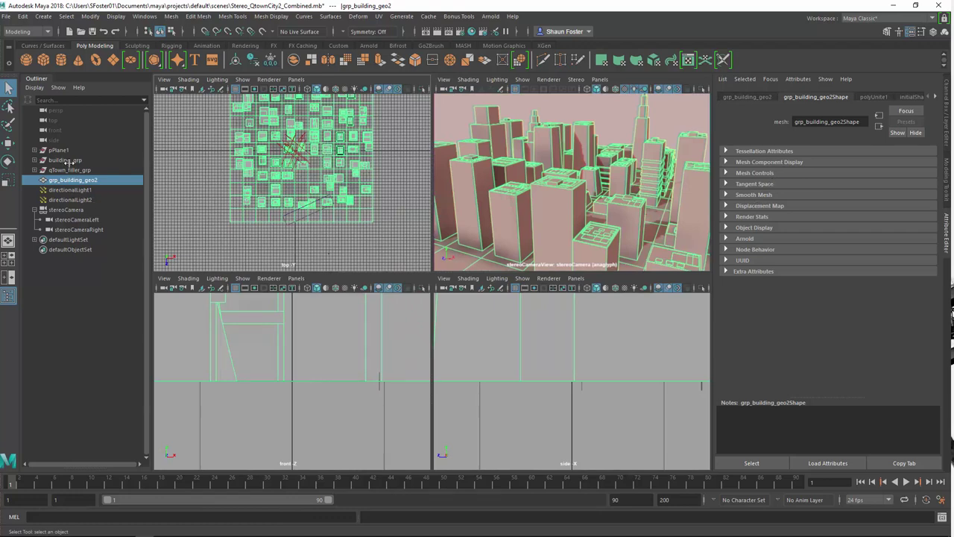
key(space)
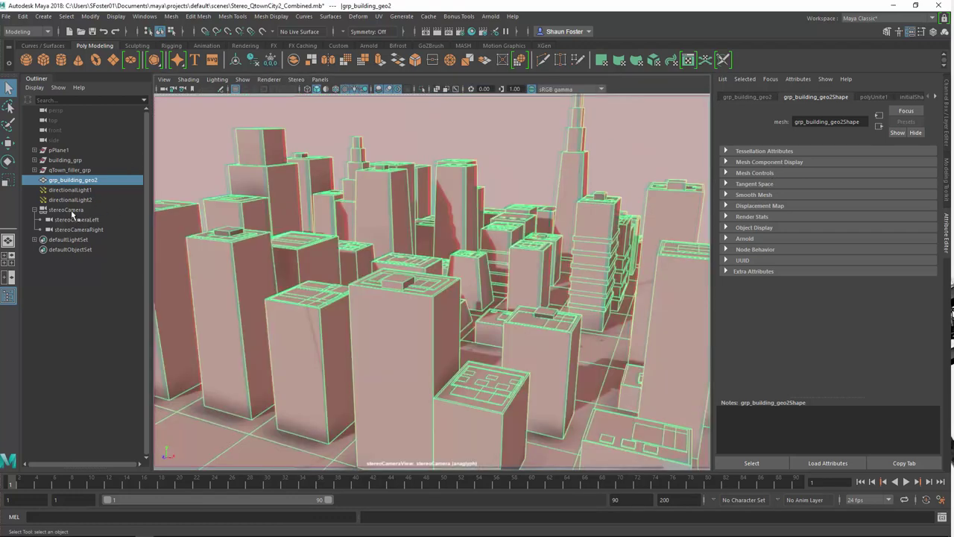
click(66, 209)
Step: Hide the zero parallax plane and play the stereoCamera animation, stopping at frame 20
click(802, 316)
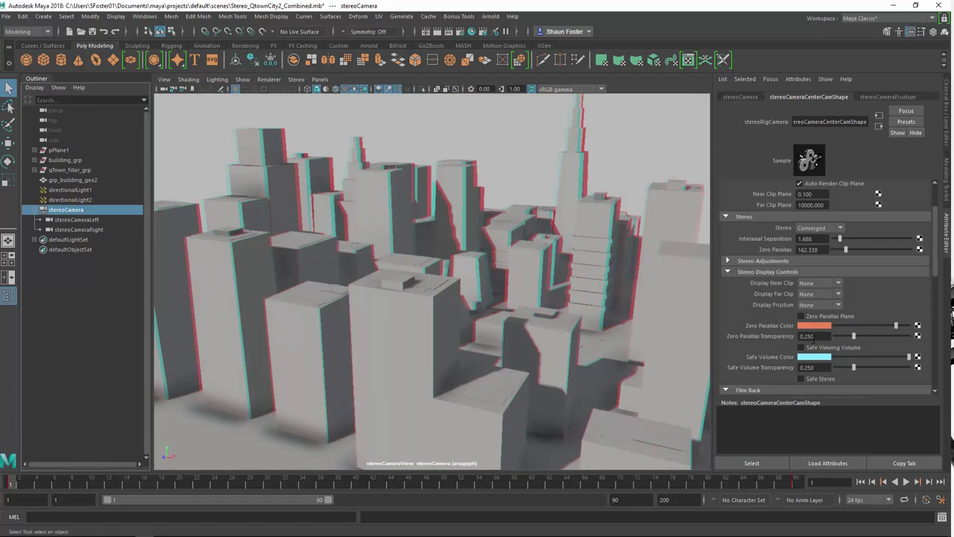
scroll(807, 355, down, 3)
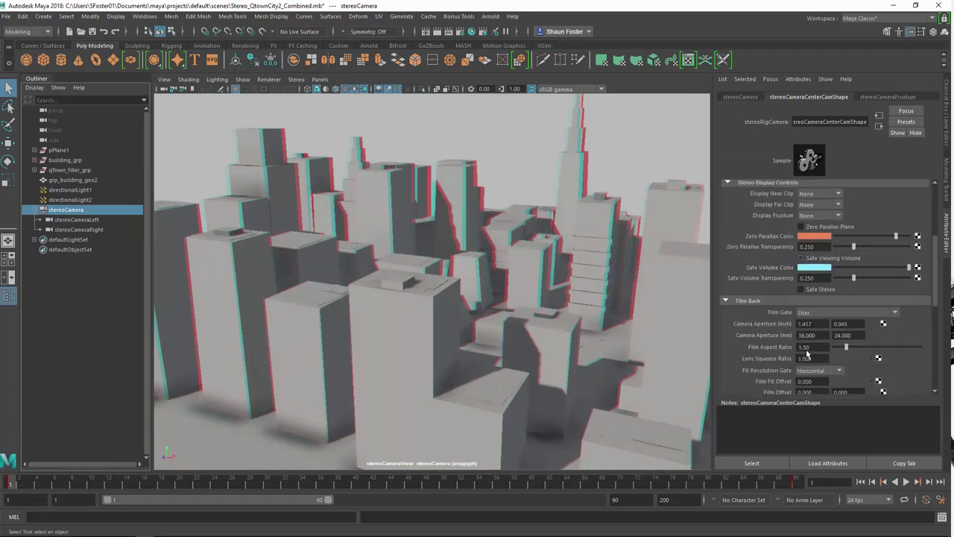
scroll(805, 343, up, 3)
scroll(802, 313, down, 3)
scroll(798, 284, up, 3)
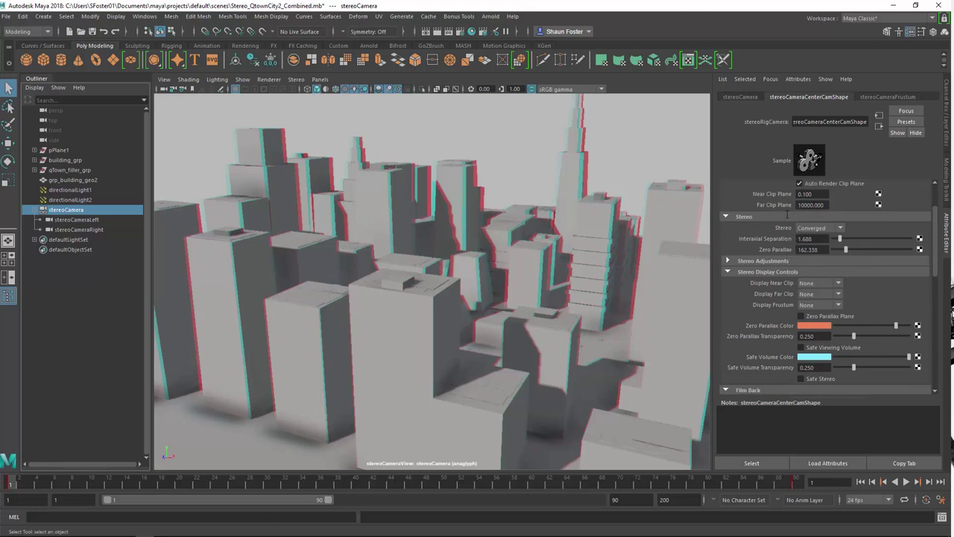
key(alt+v)
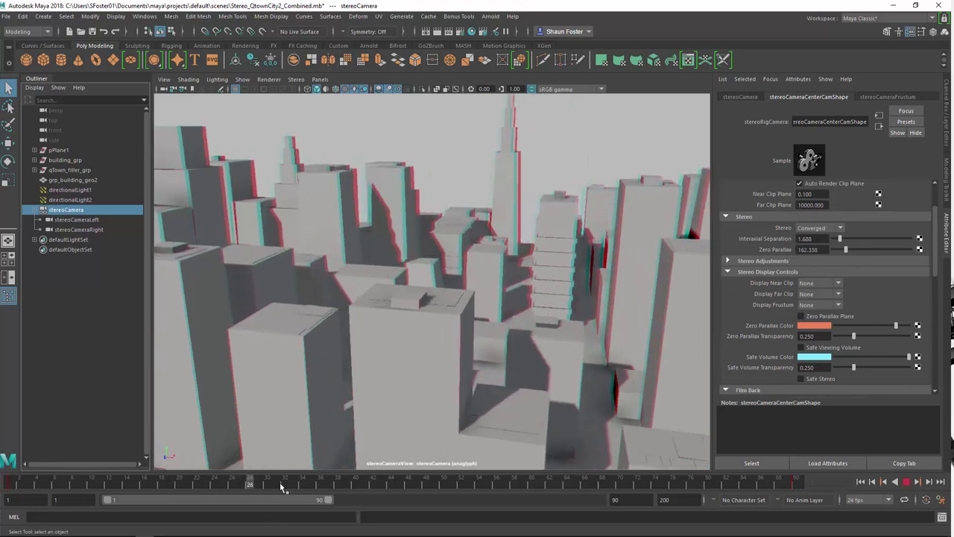
click(193, 486)
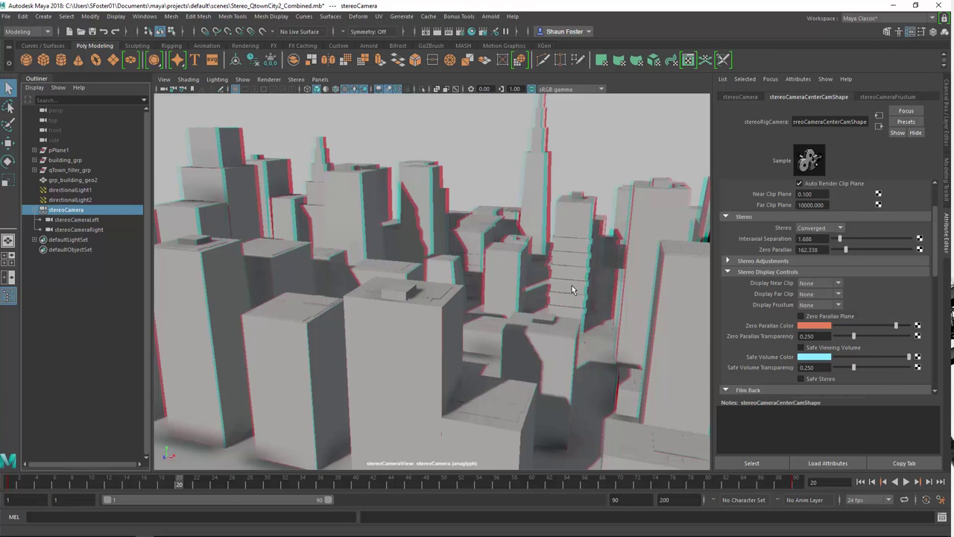
Step: Look at the timeline playback options and select the right and left eye cameras
right_click(328, 481)
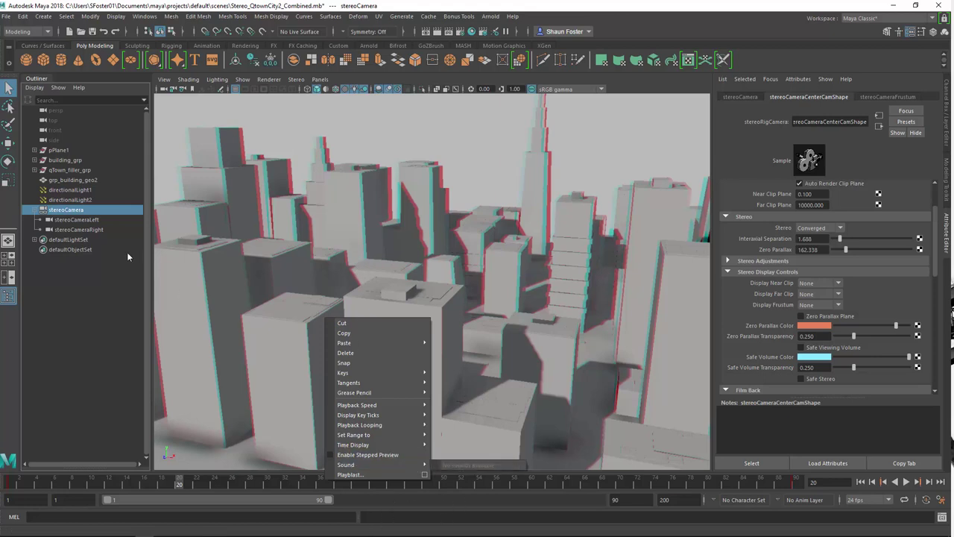
click(60, 295)
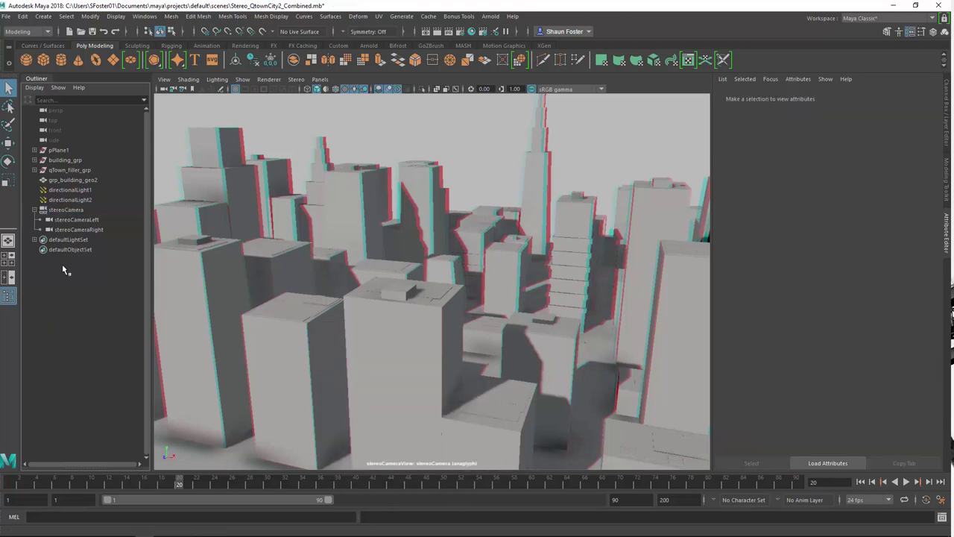
click(80, 229)
click(83, 220)
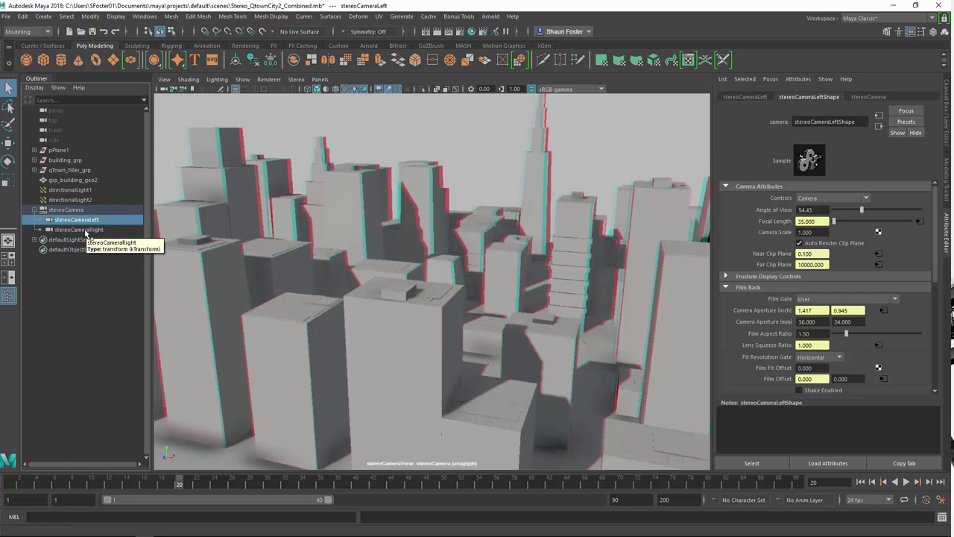
Step: Reselect the stereoCamera rig to review its Converged settings, then minimize Maya
click(64, 337)
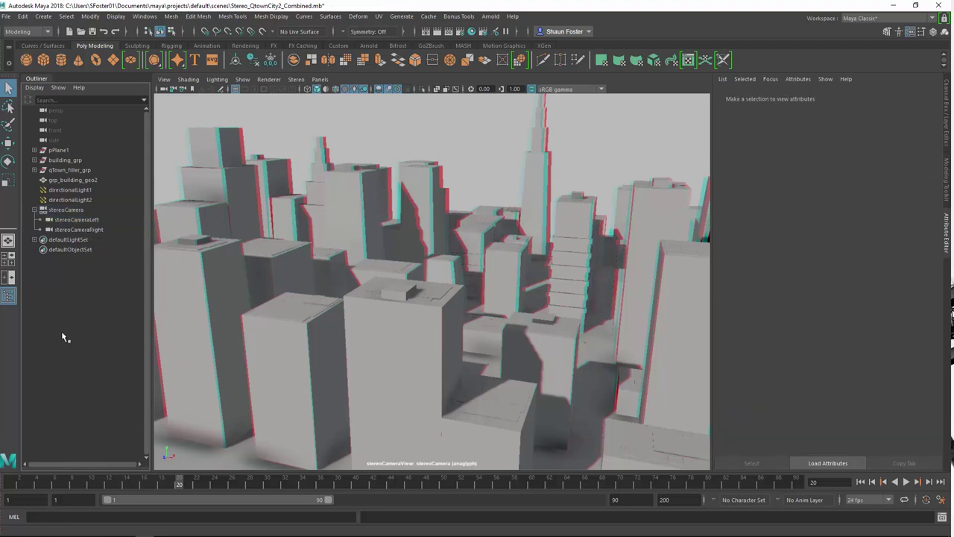
click(79, 212)
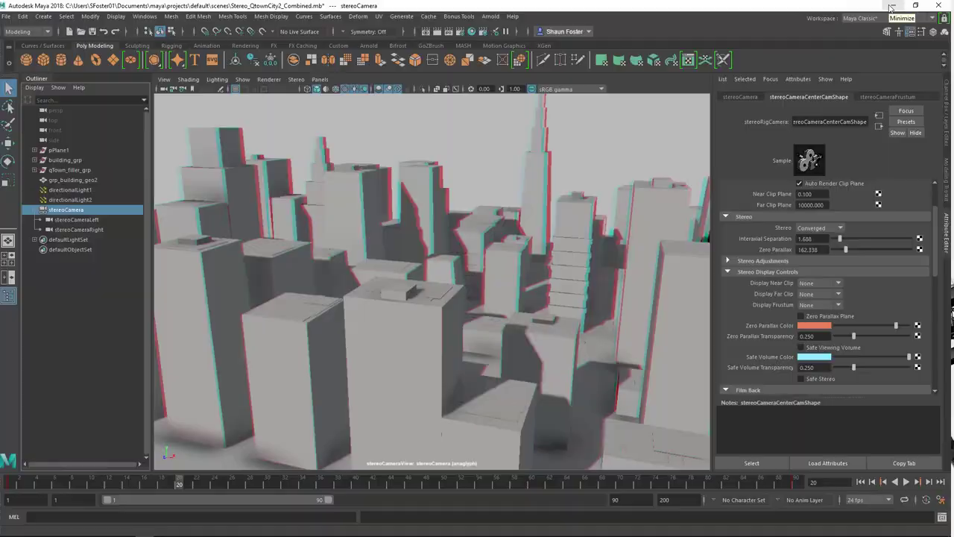
click(892, 7)
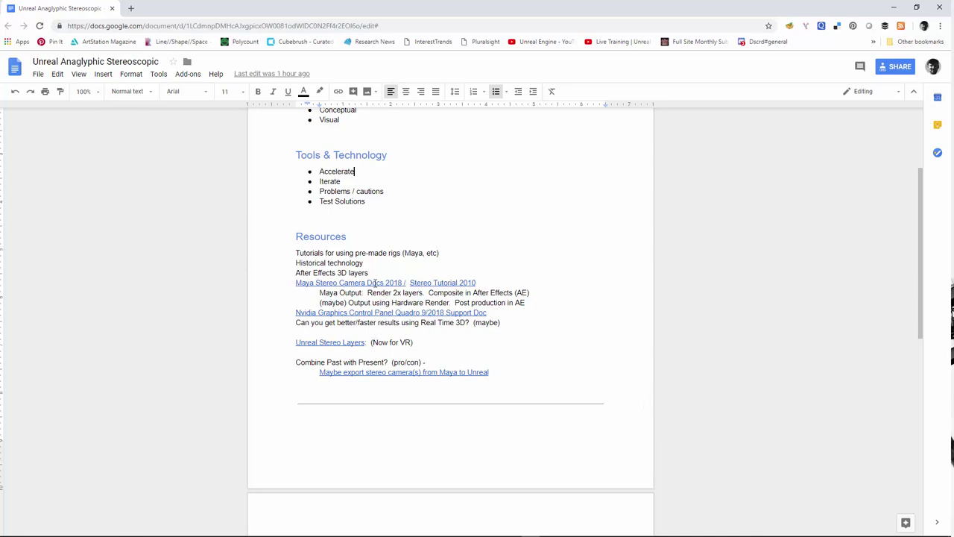
Step: Preview the Maya Stereo Camera Docs 2018 and Stereo Tutorial 2010 link addresses, then switch to NVIDIA Control Panel
click(318, 284)
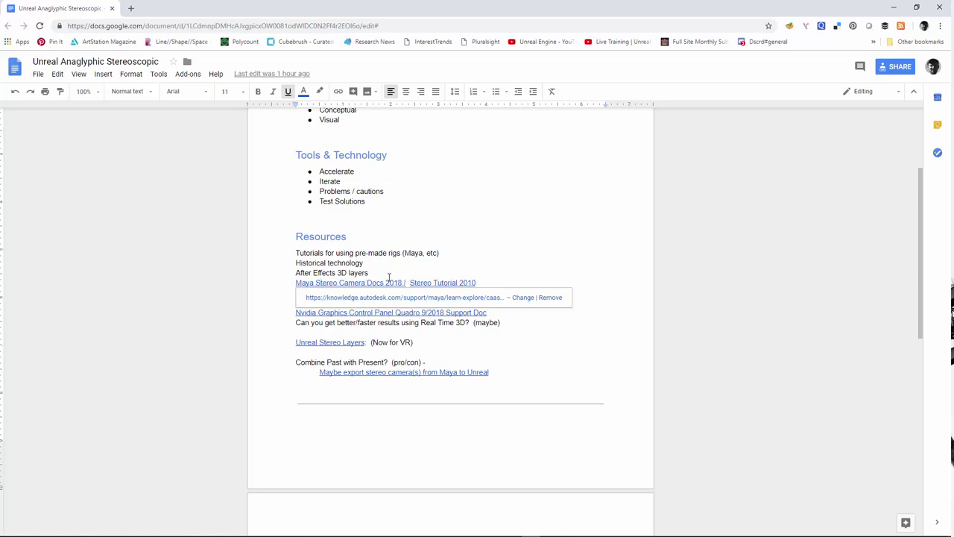
click(452, 283)
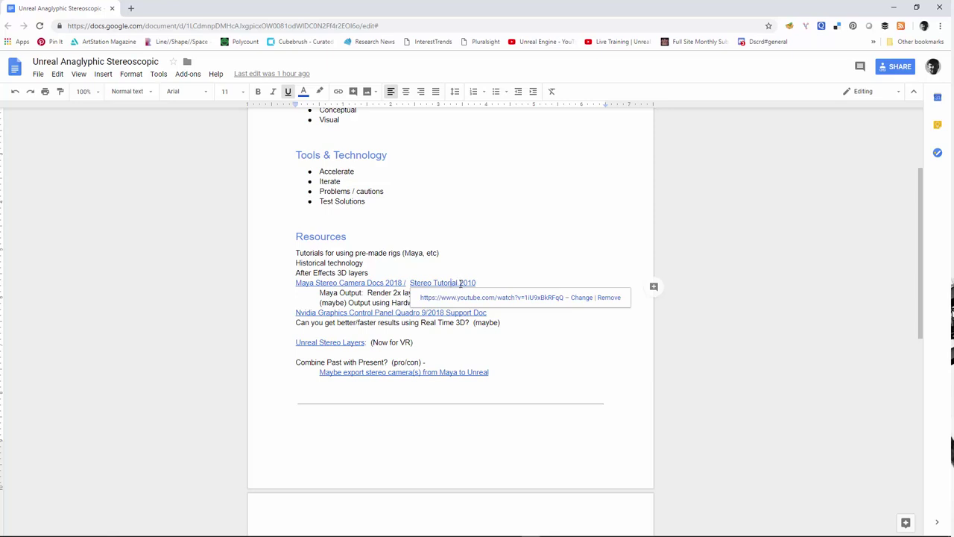
click(515, 274)
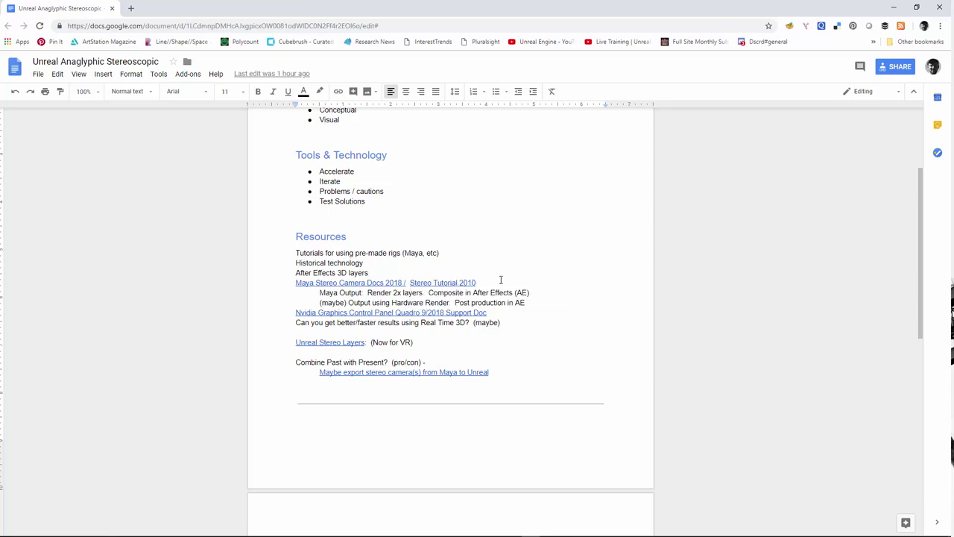
scroll(501, 280, down, 3)
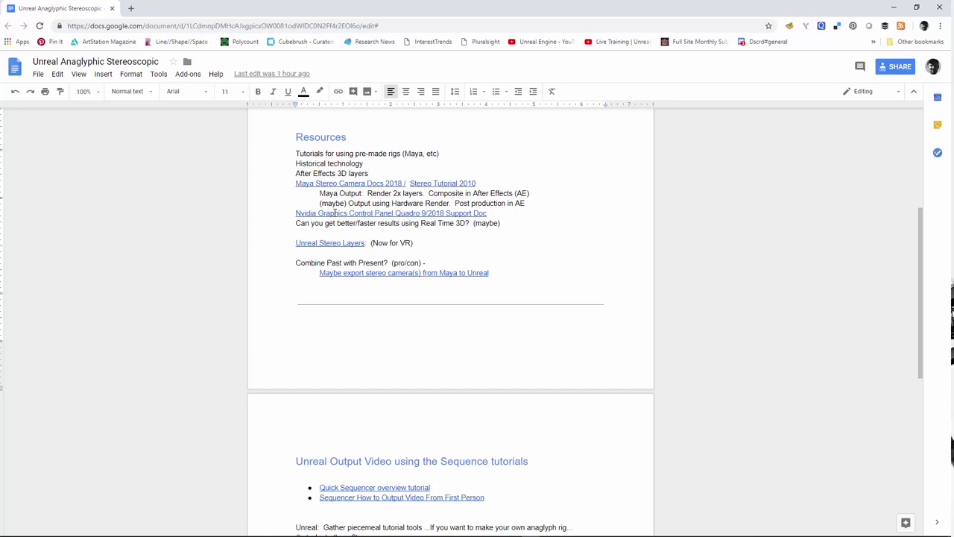
key(alt+Tab)
key(alt+Tab)
key(alt+Tab)
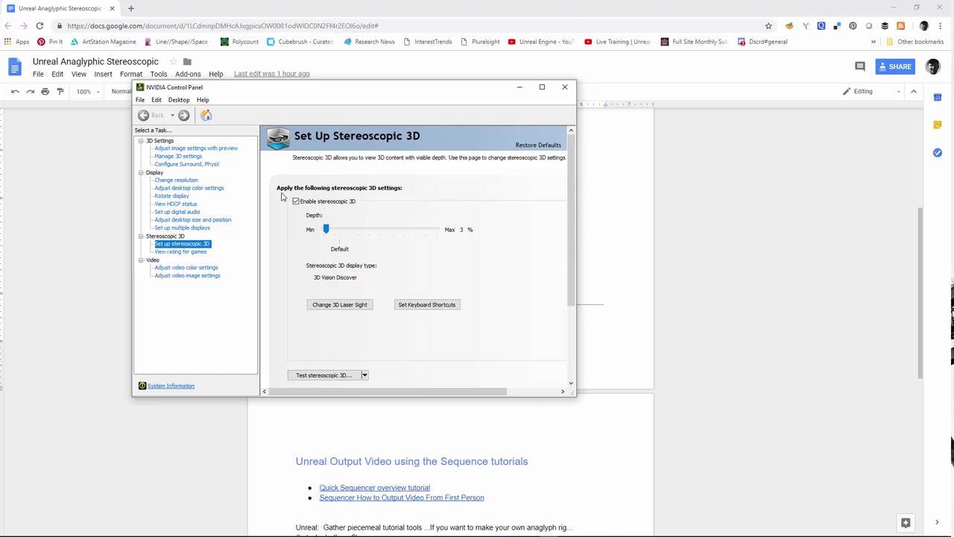
Step: Review the stereoscopic 3D keyboard shortcuts, then close the NVIDIA Control Panel
click(446, 306)
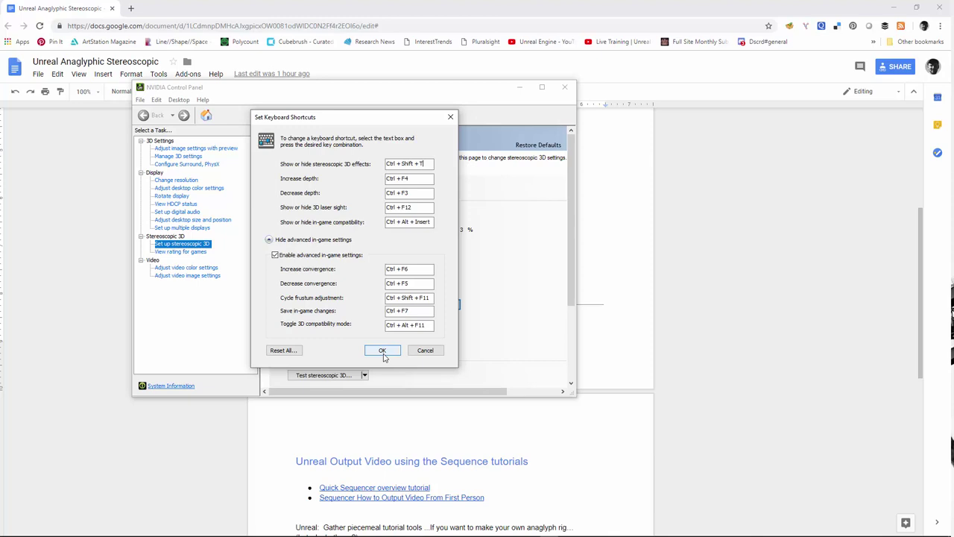
click(383, 351)
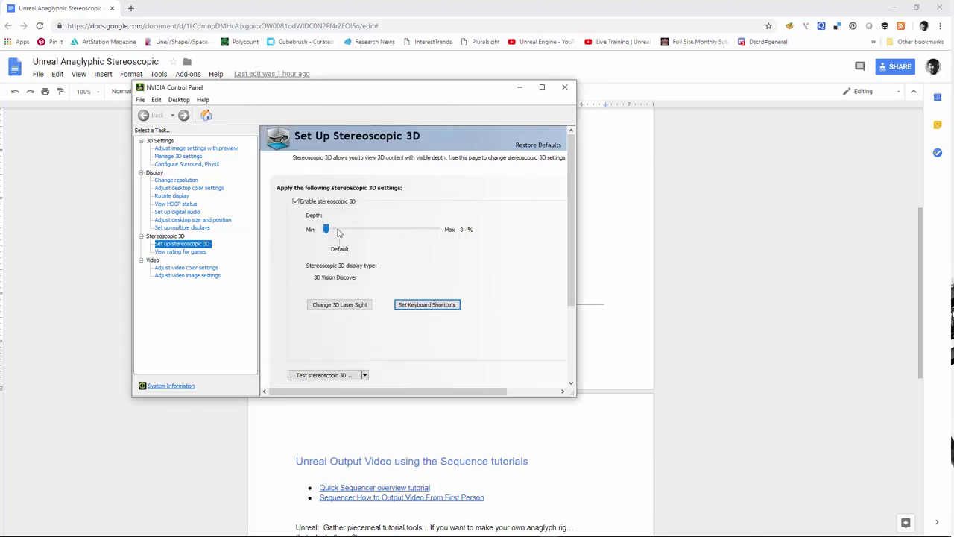
click(564, 87)
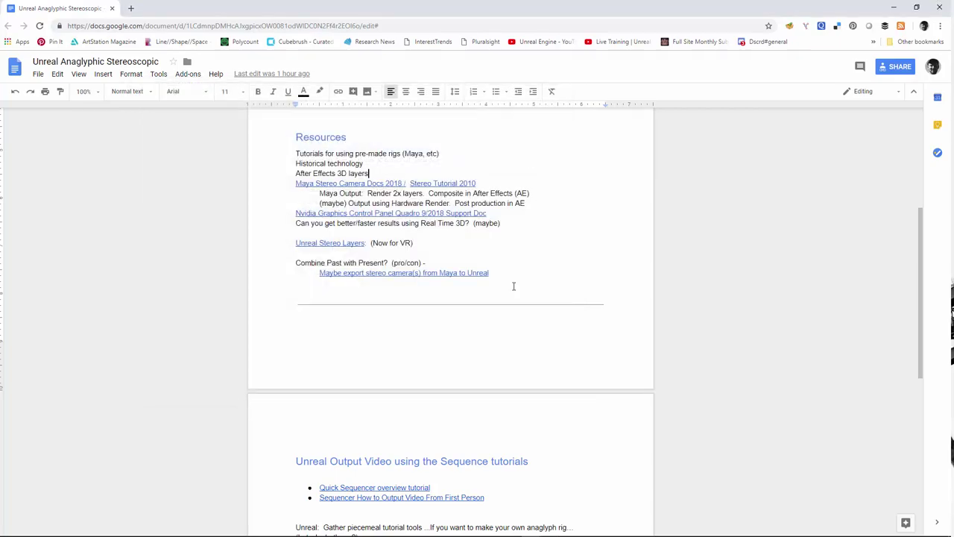
Step: In Unreal, select the Floor and the scene capture cameras, then open the M_RT_AnaglyphComp material
key(alt+Tab)
key(alt+Tab)
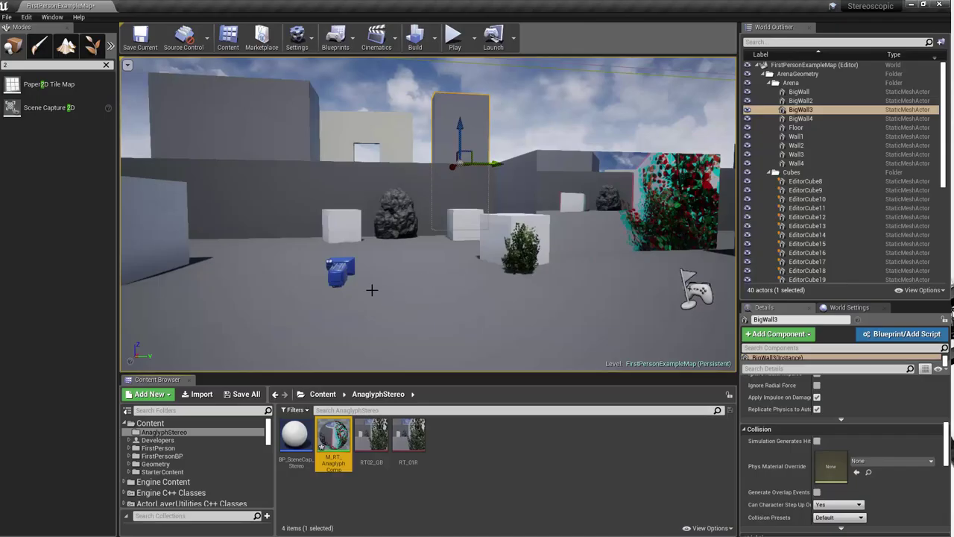
click(412, 257)
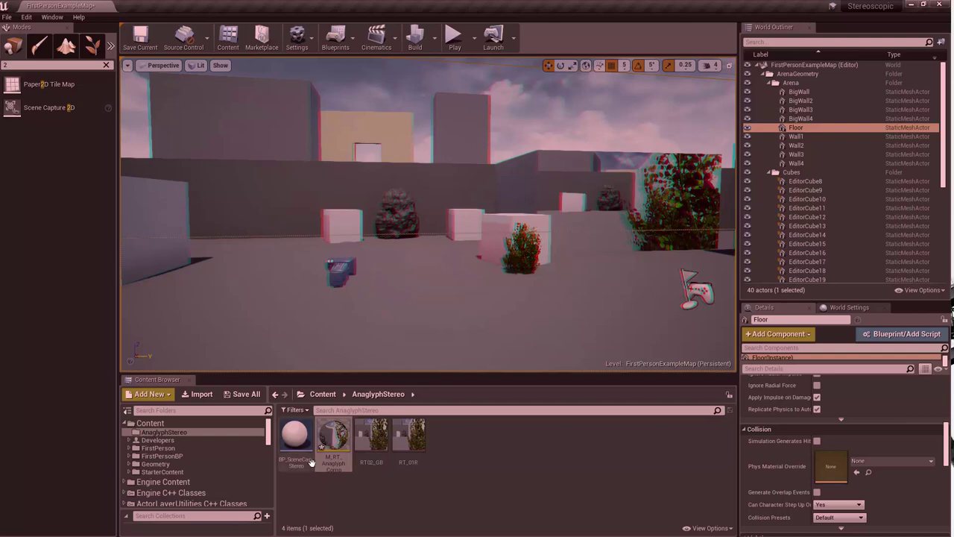
mouse_move(330, 443)
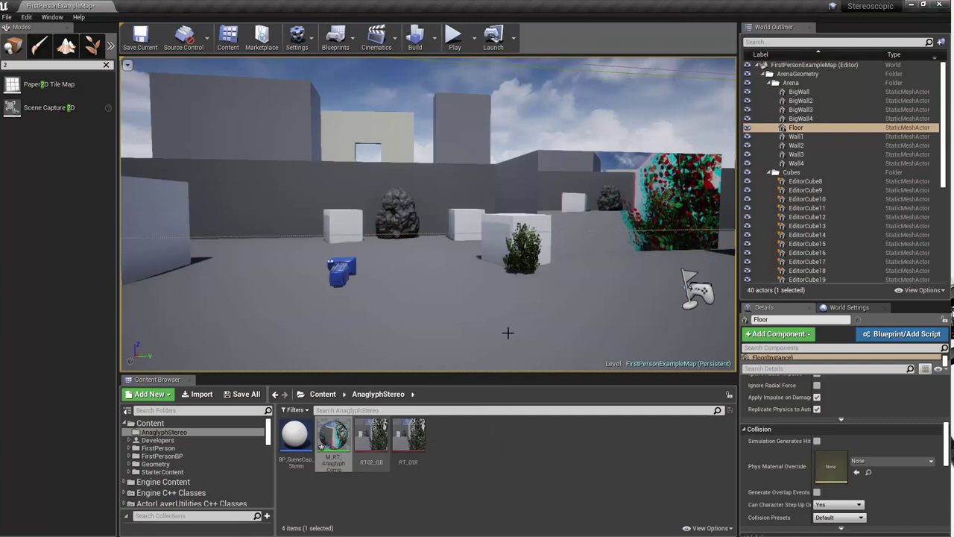
click(342, 269)
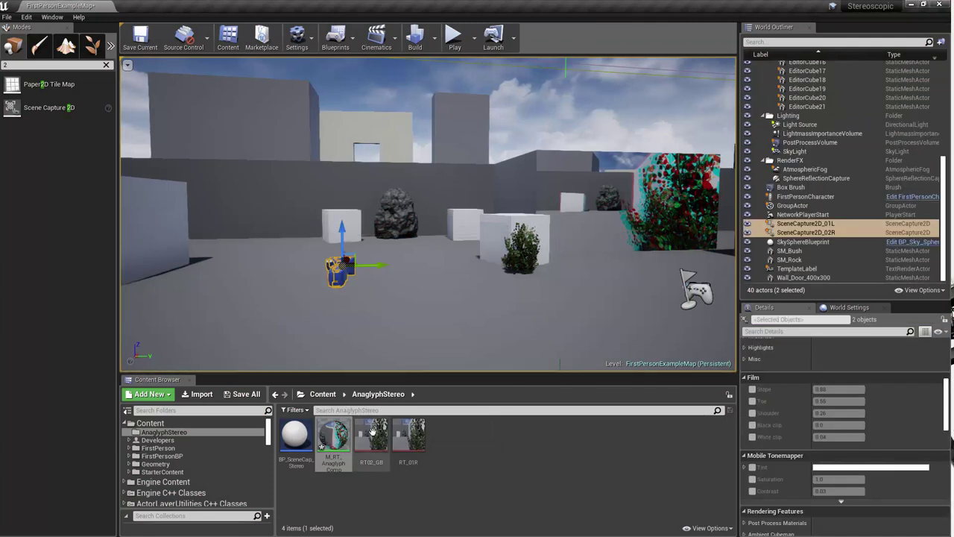
mouse_move(373, 431)
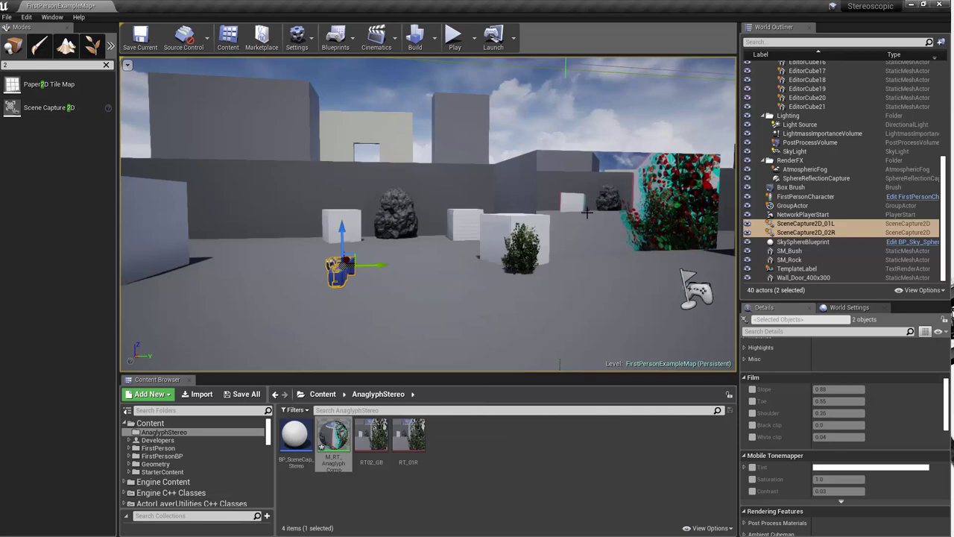
double_click(334, 439)
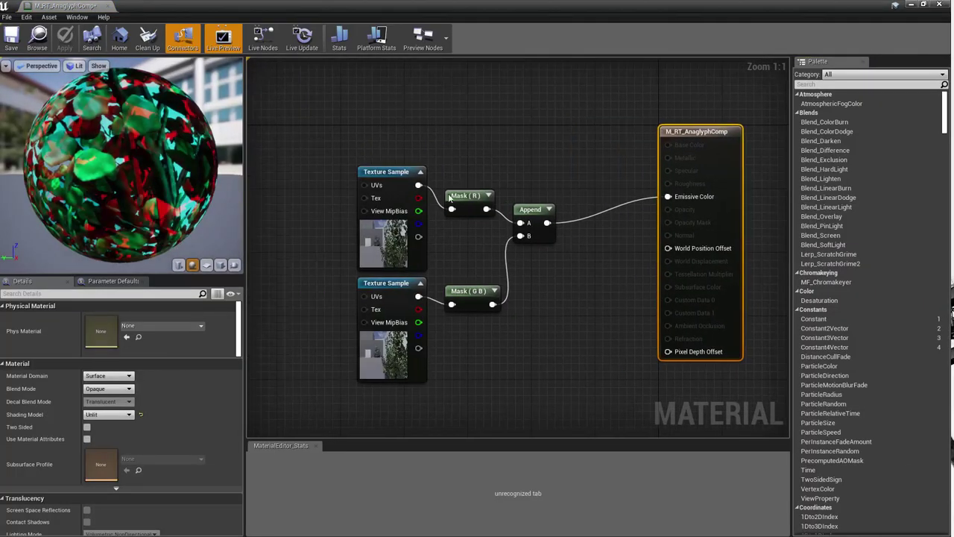
click(406, 130)
drag(407, 131, 398, 155)
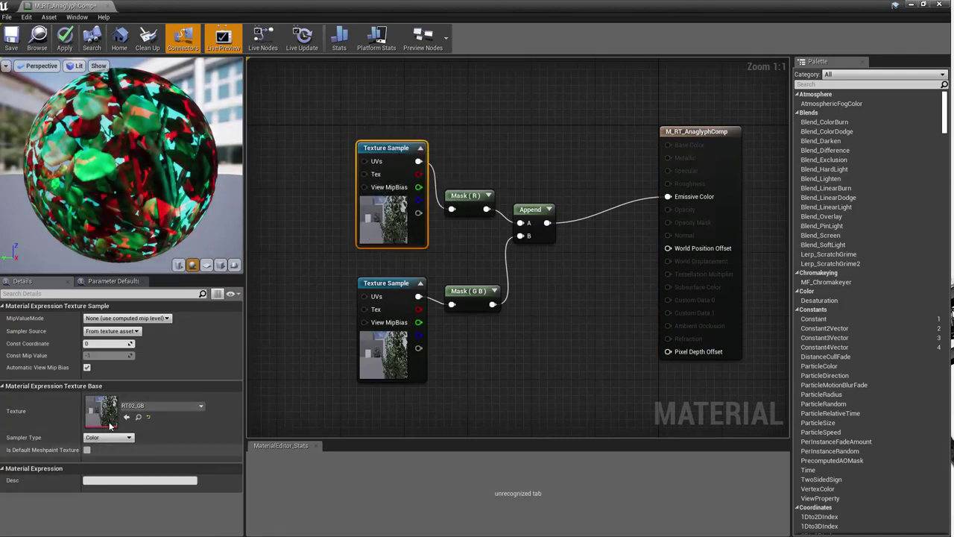
drag(340, 296, 417, 361)
click(477, 196)
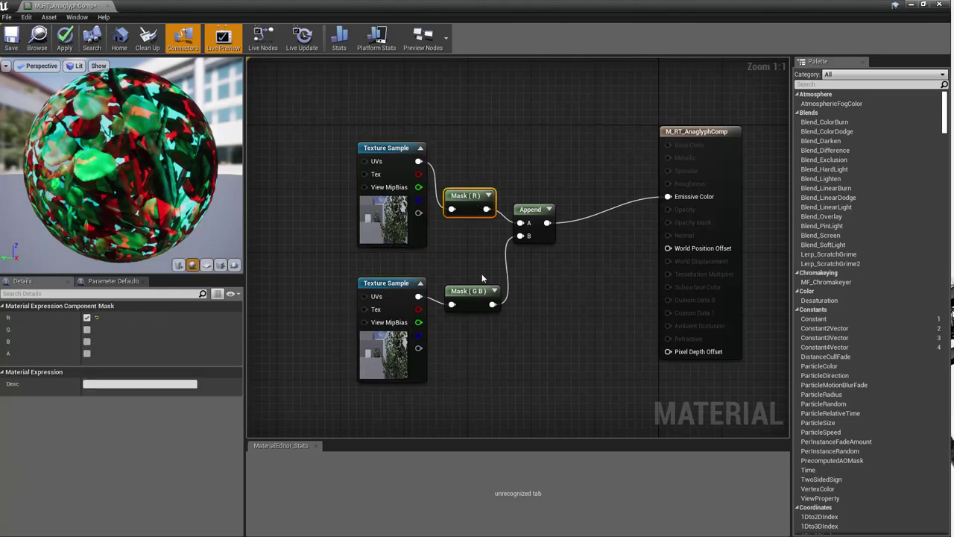
click(532, 210)
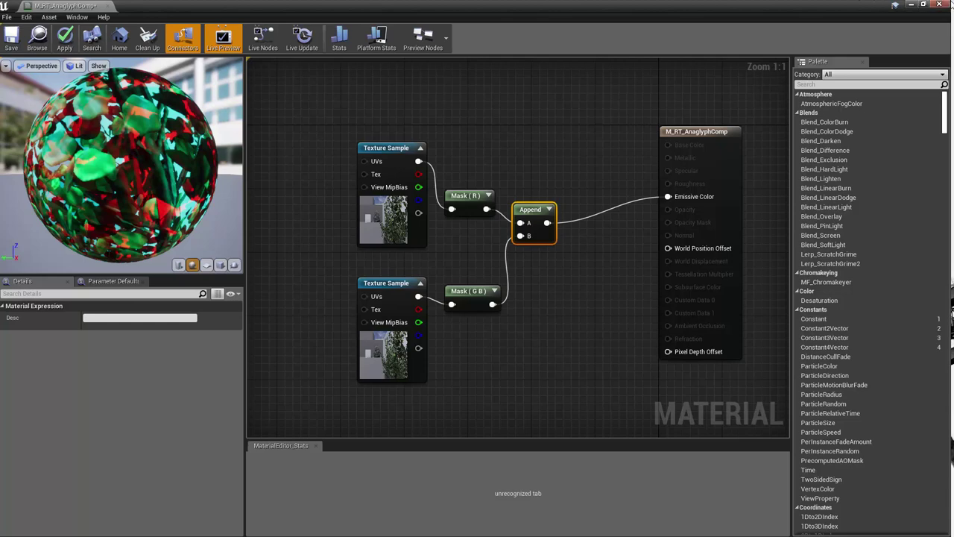
click(939, 5)
click(546, 305)
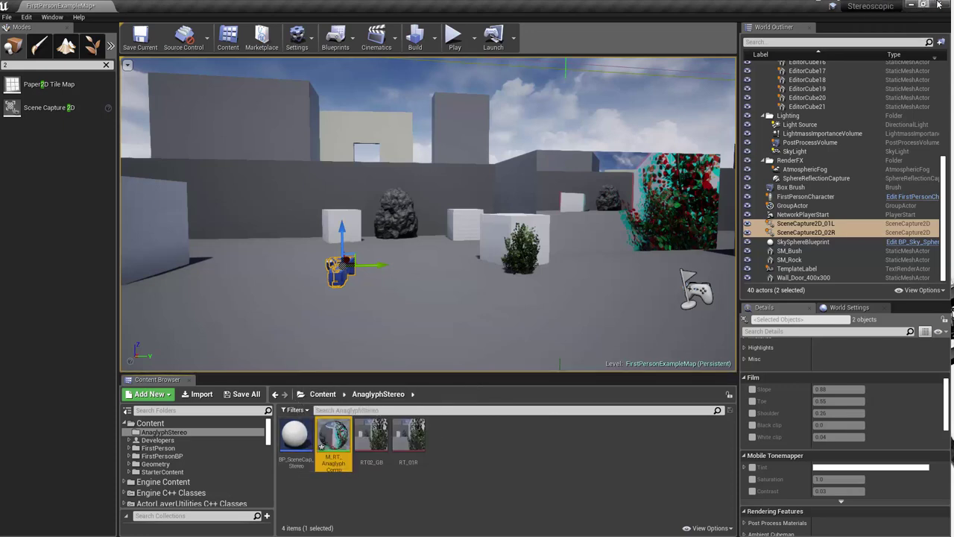
Step: Minimize Unreal and scroll through the Anaglyph Stereo document's sections, then return to the top
click(910, 5)
scroll(425, 421, down, 3)
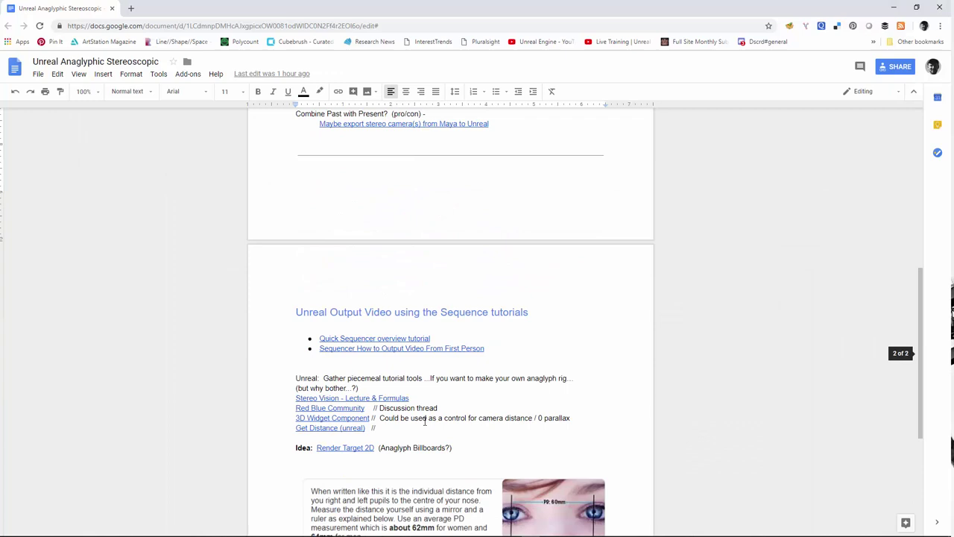
scroll(423, 421, down, 1)
scroll(424, 420, down, 1)
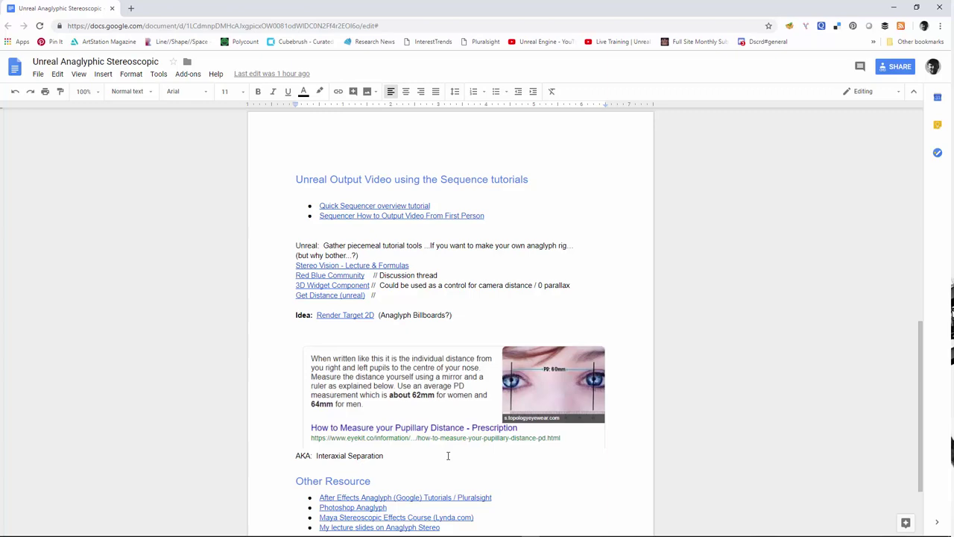
scroll(448, 455, up, 15)
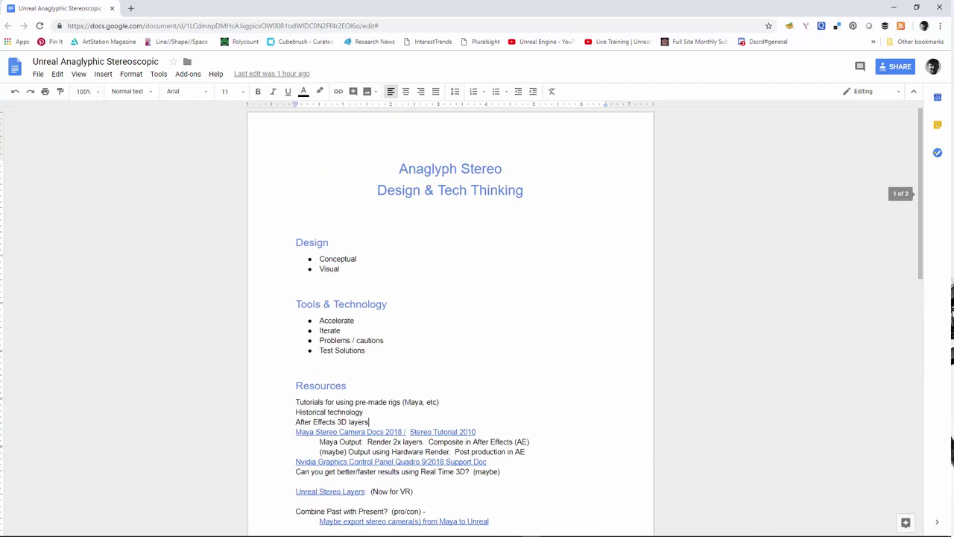